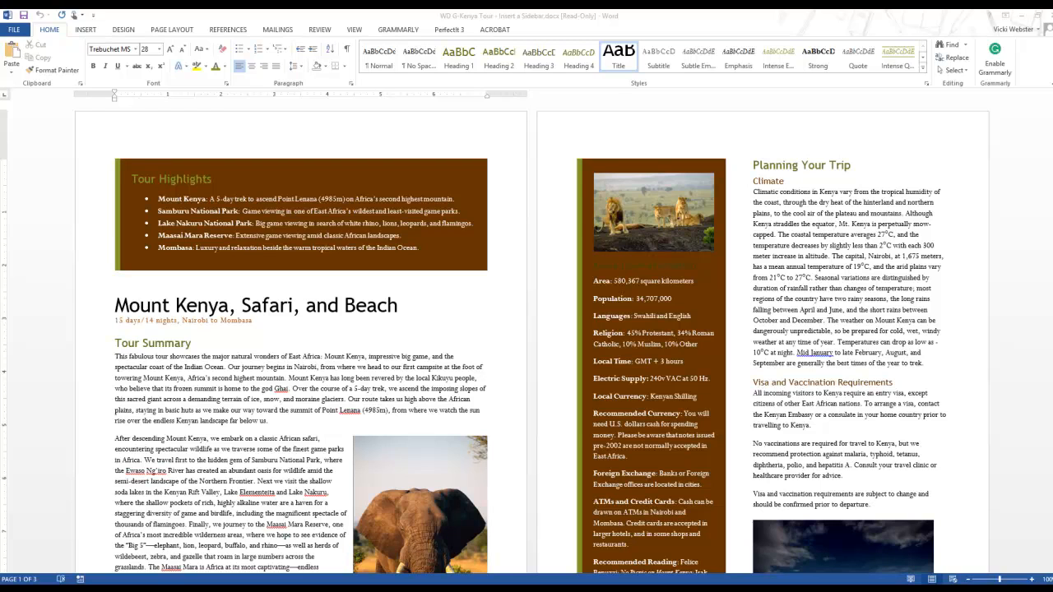
Display the document with multiple pages side by side at 100% zoom.
click(352, 30)
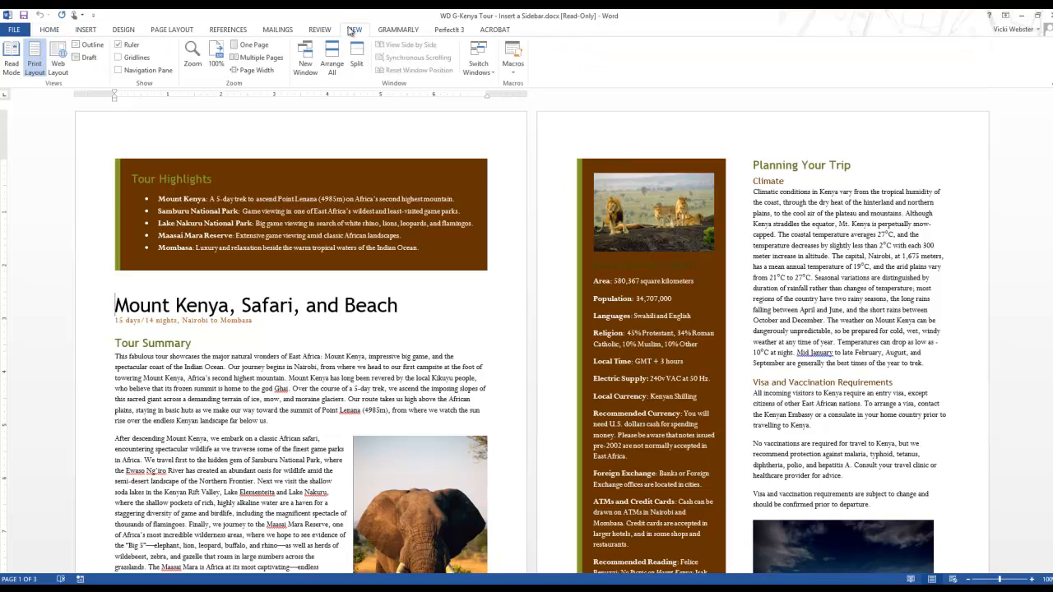
click(256, 58)
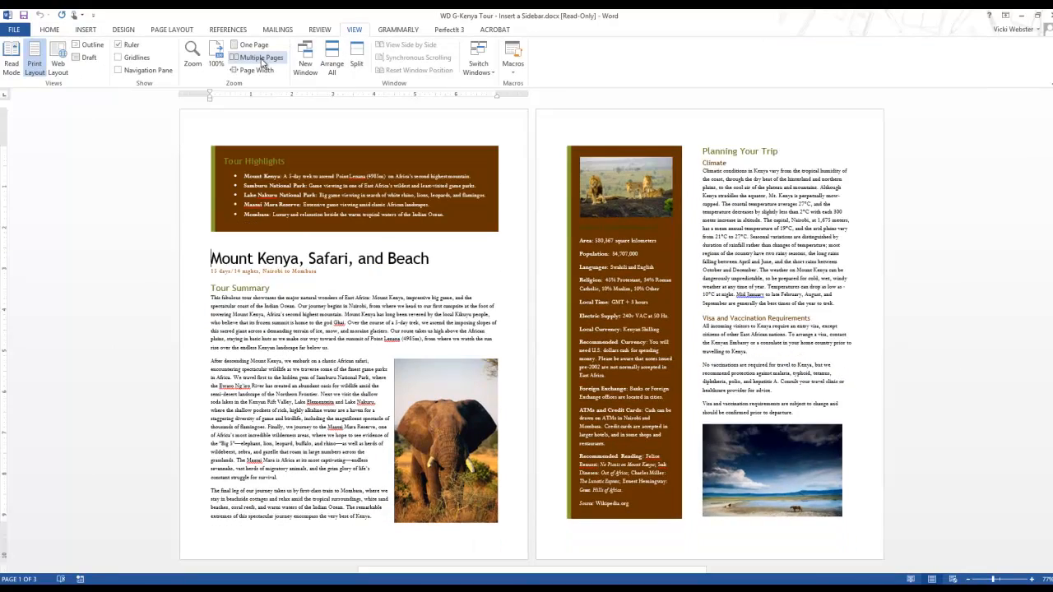
scroll(428, 291, up, 1)
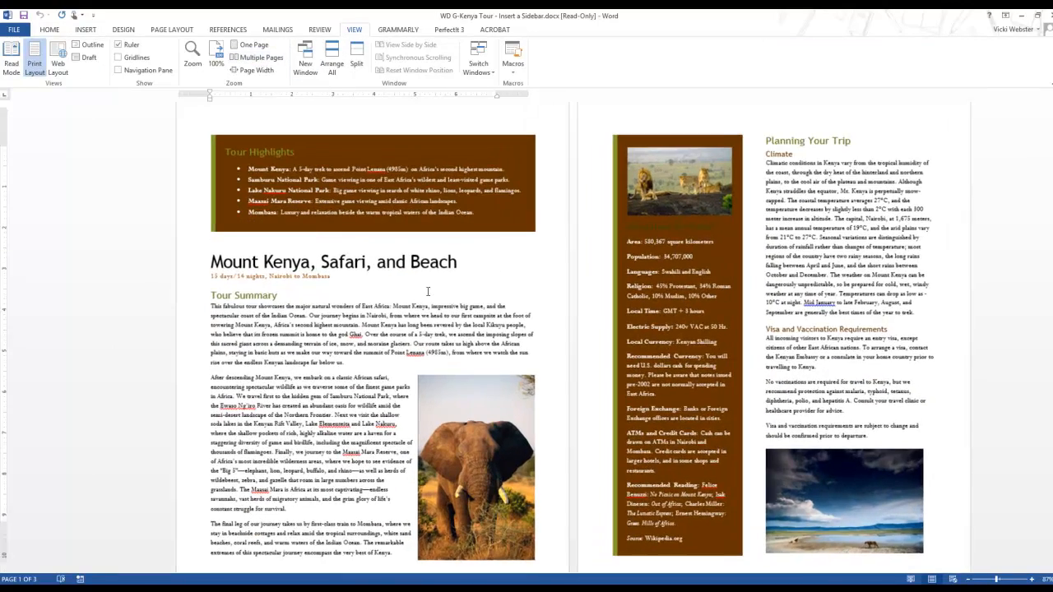
scroll(428, 291, up, 2)
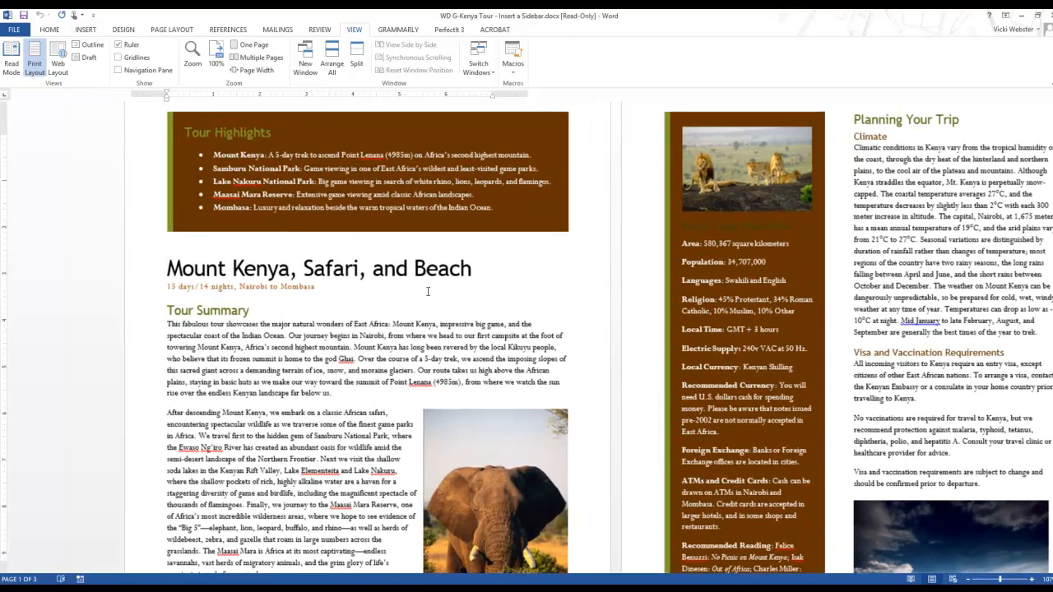
scroll(427, 291, up, 1)
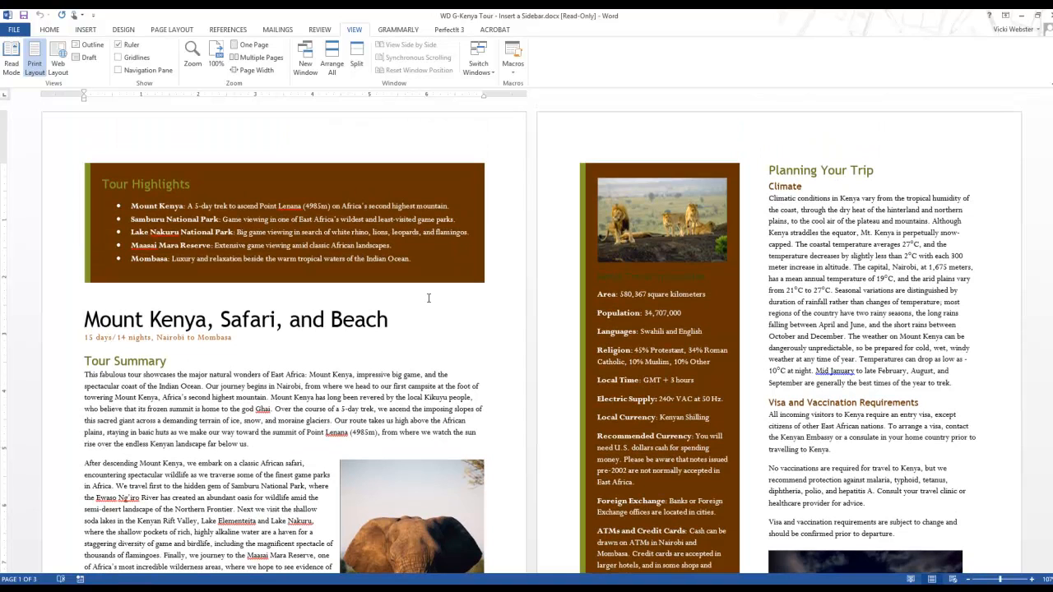
click(876, 260)
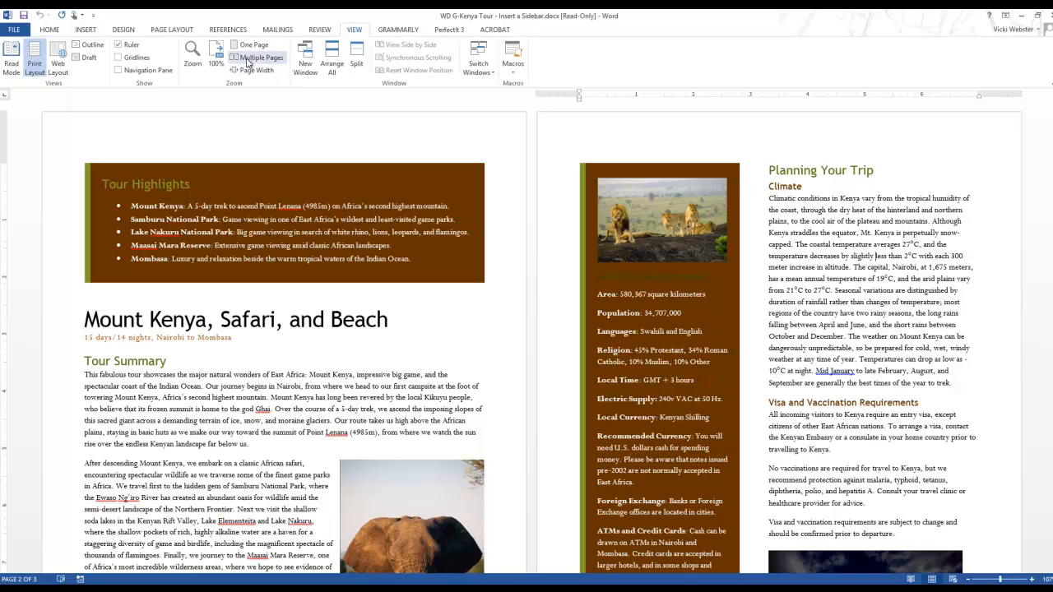
click(214, 61)
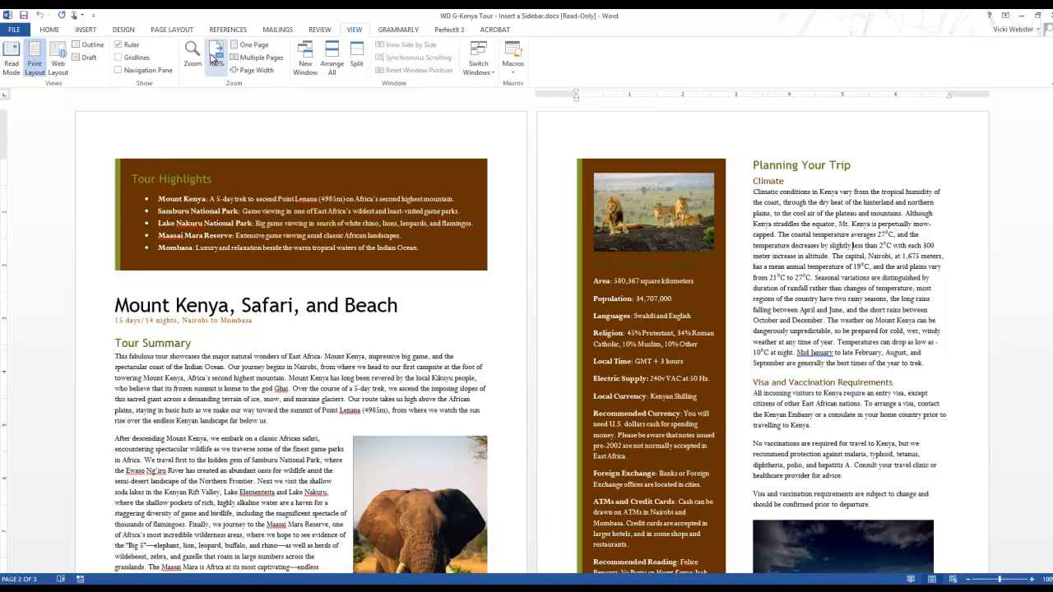
Insert the built-in Semaphore header into the document.
click(85, 31)
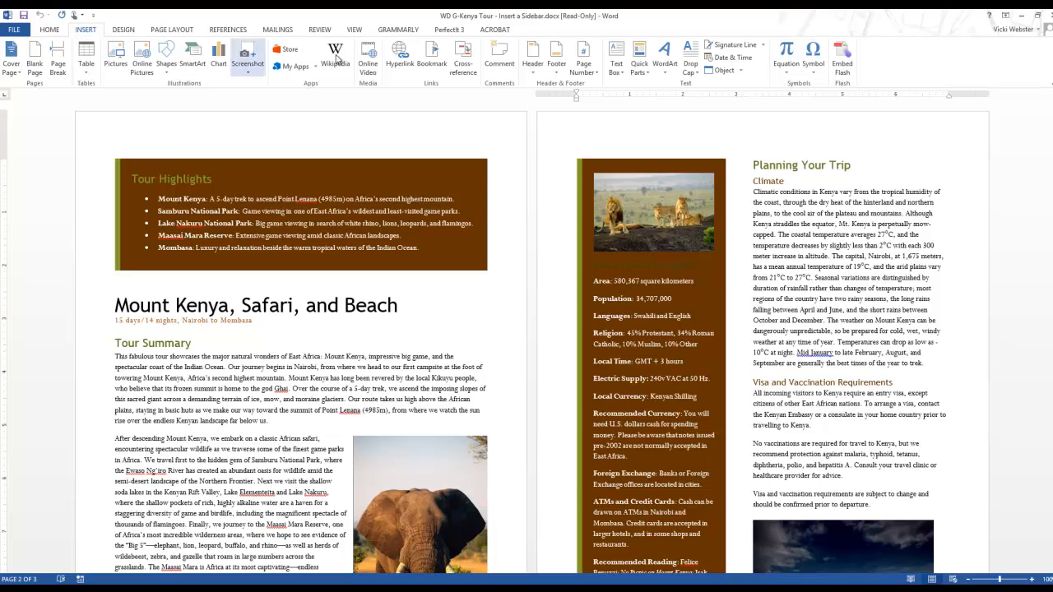
click(531, 56)
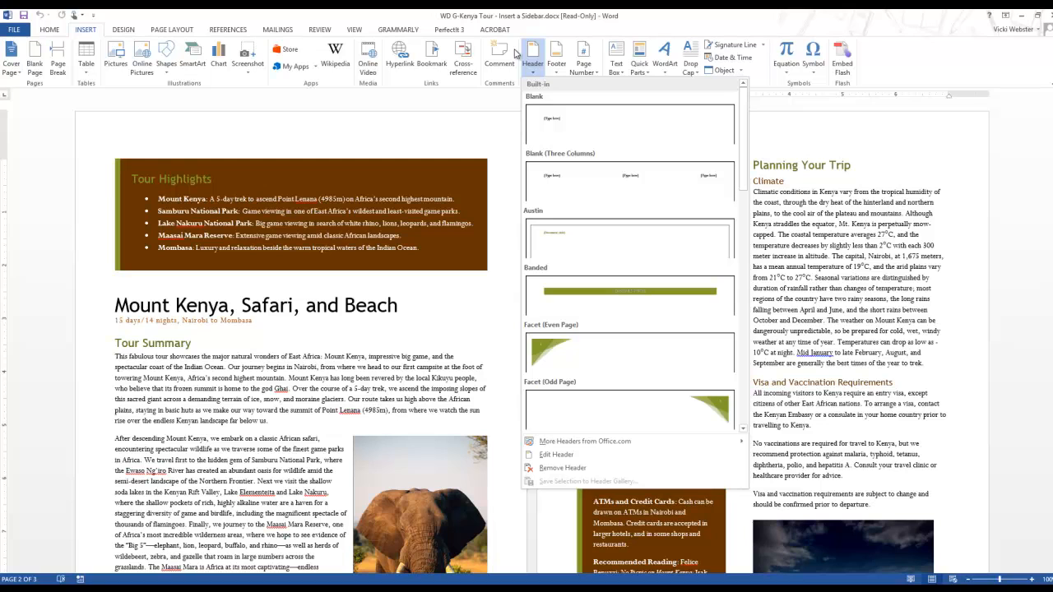
scroll(543, 214, down, 5)
scroll(546, 226, down, 6)
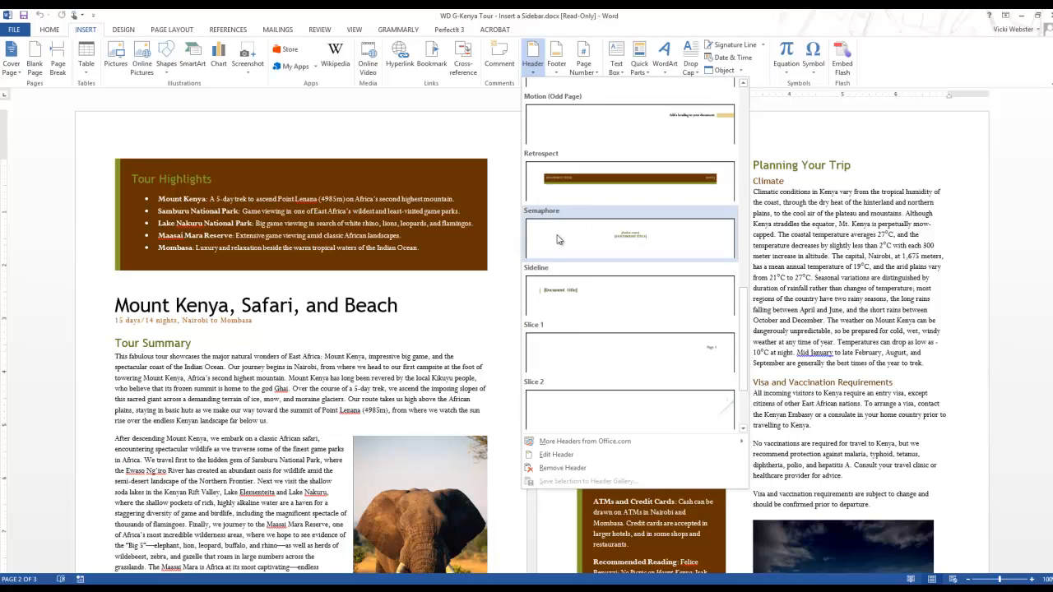
click(557, 239)
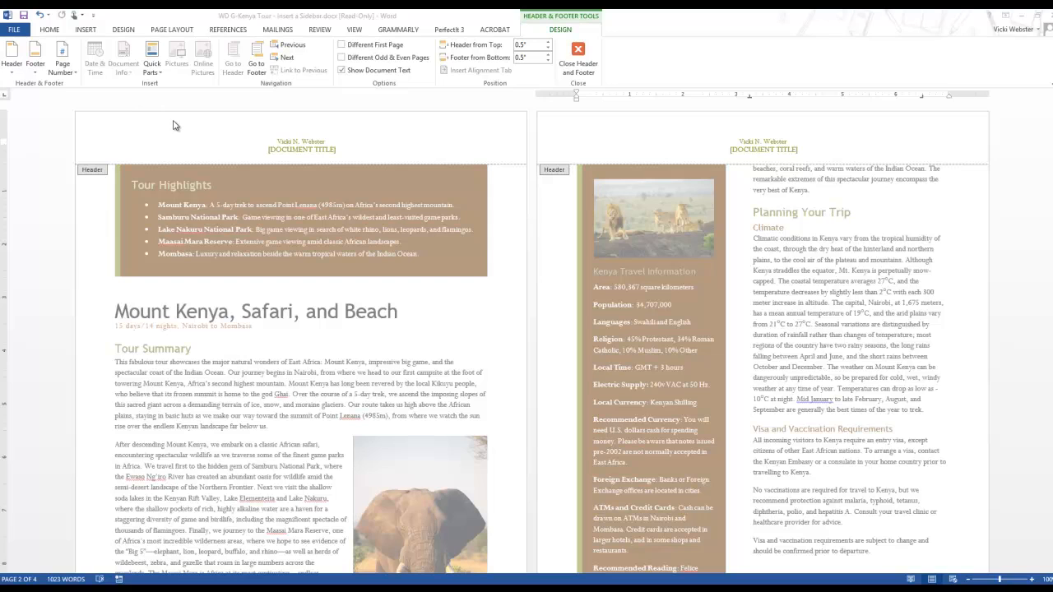
Fill in the header's document title placeholder with "Mount Kenya, Safari, and Beach".
click(296, 141)
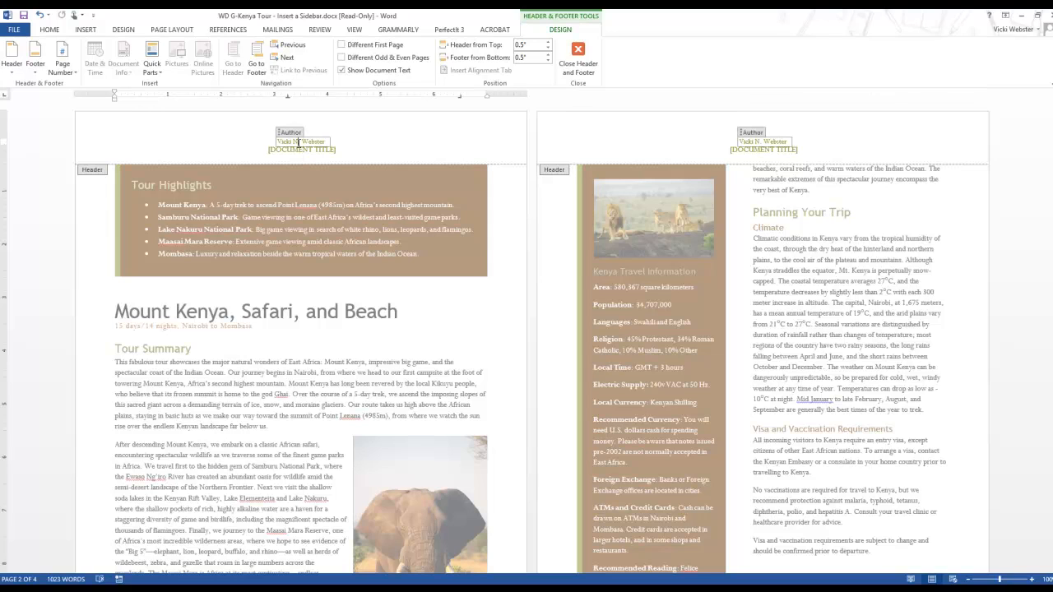
click(289, 132)
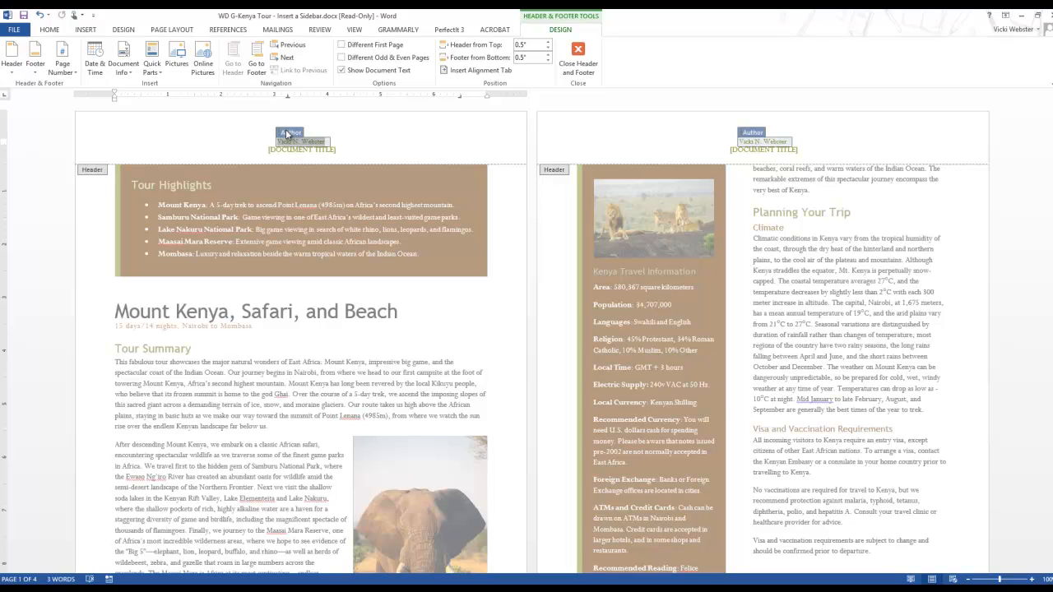
click(287, 151)
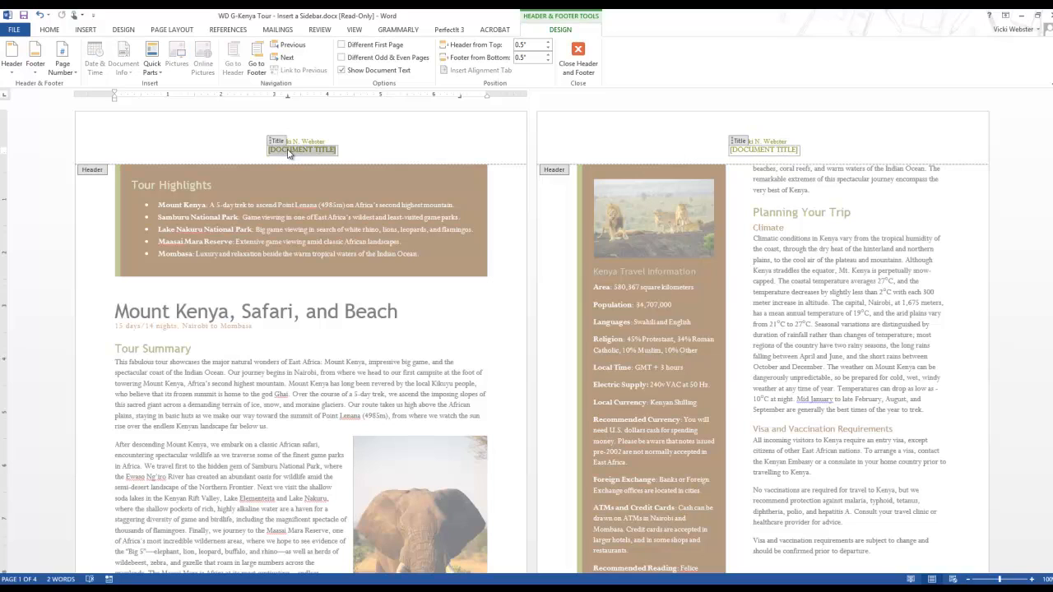
text(Mount Kenya, Safari, and Beach)
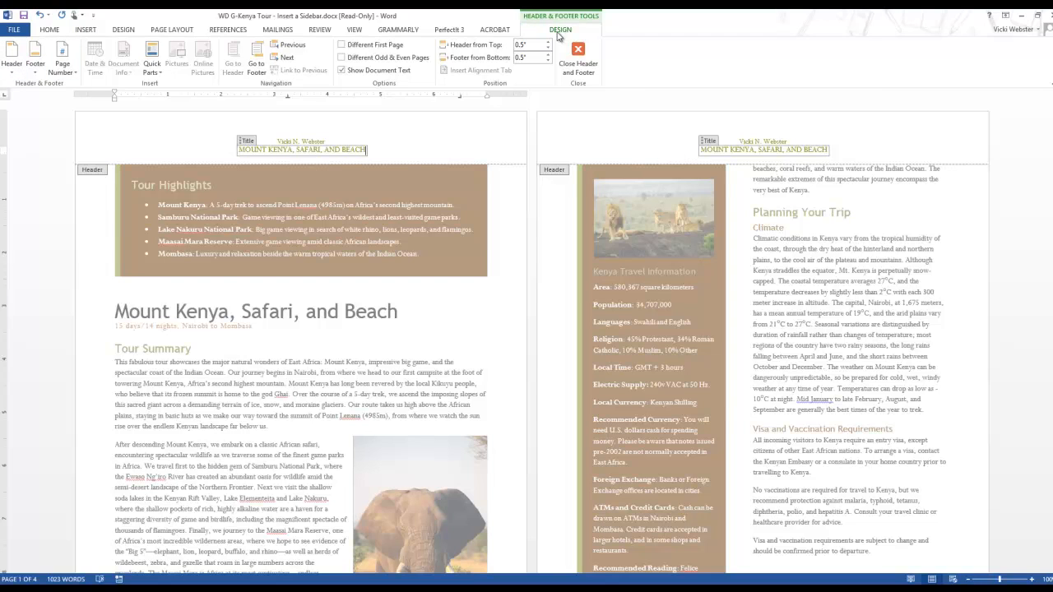
Change the header to the built-in Filigree design and set its distance from the page top to 0.3".
click(13, 54)
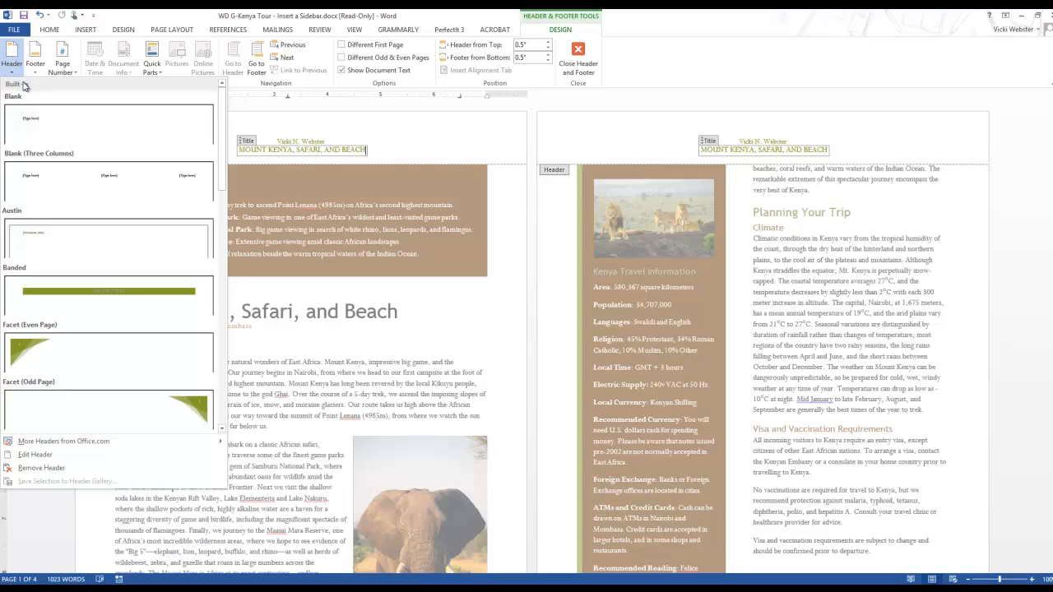
scroll(63, 206, down, 9)
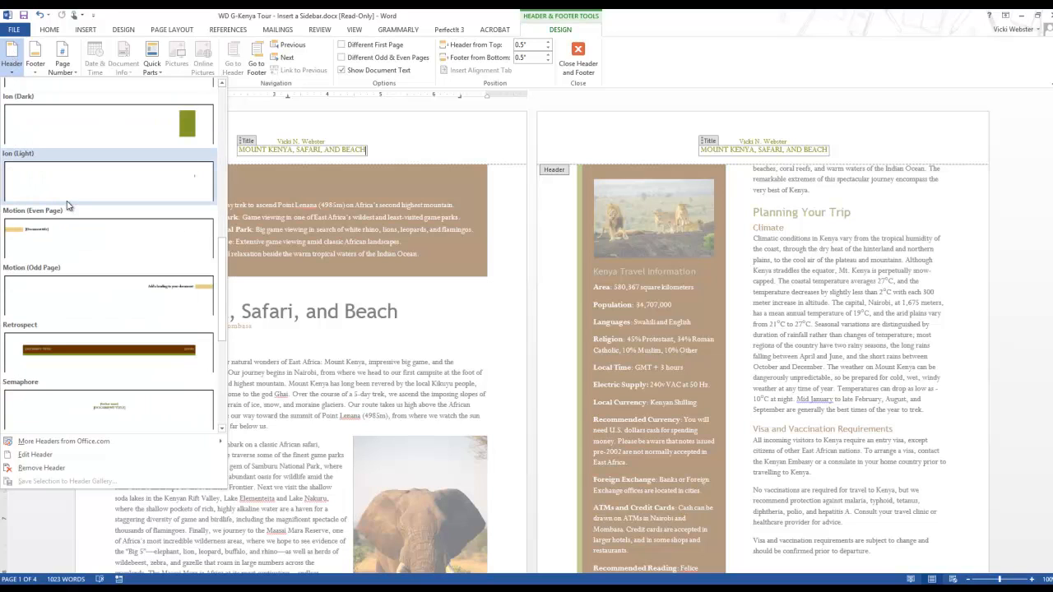
scroll(69, 202, up, 5)
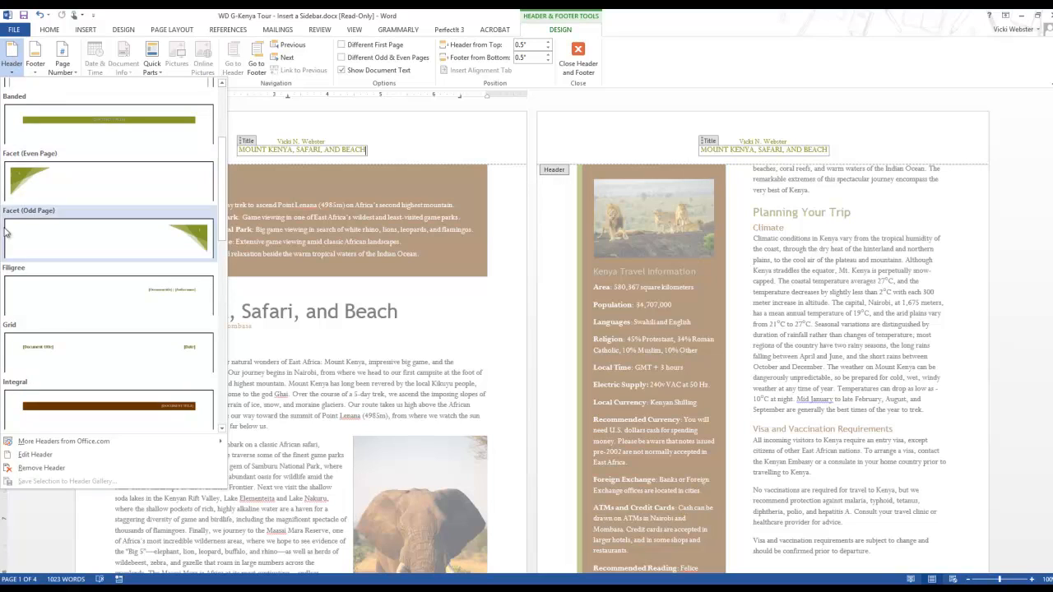
key(Escape)
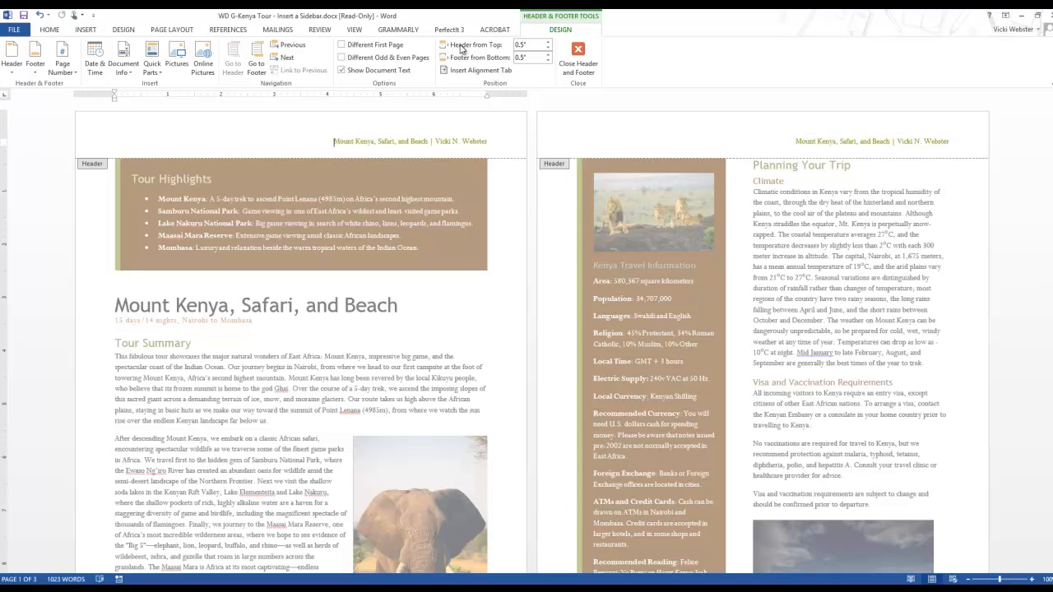
click(548, 51)
click(548, 50)
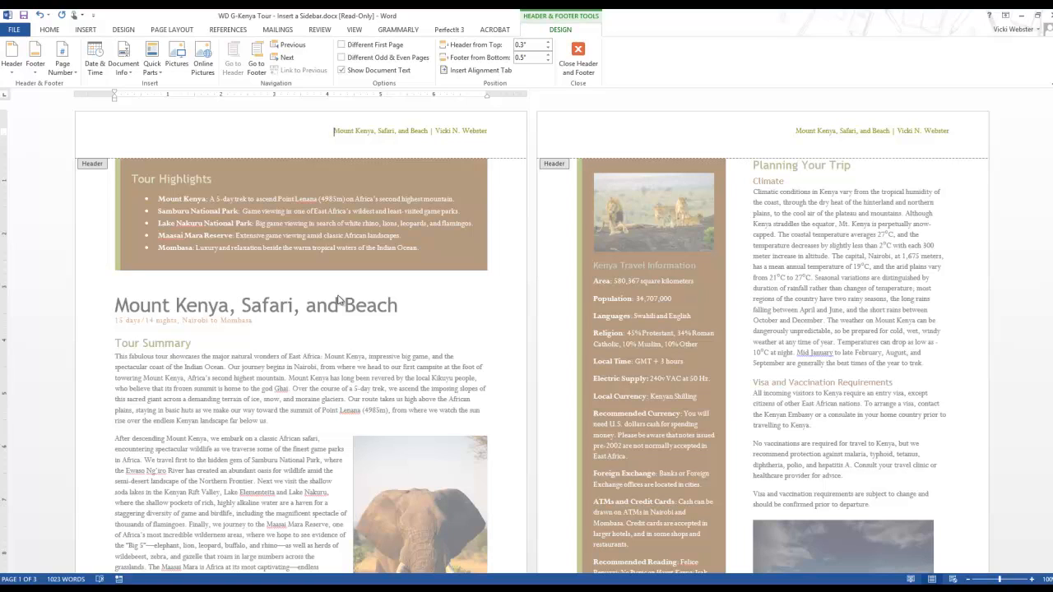
Insert the built-in Retrospect footer into the document.
click(41, 53)
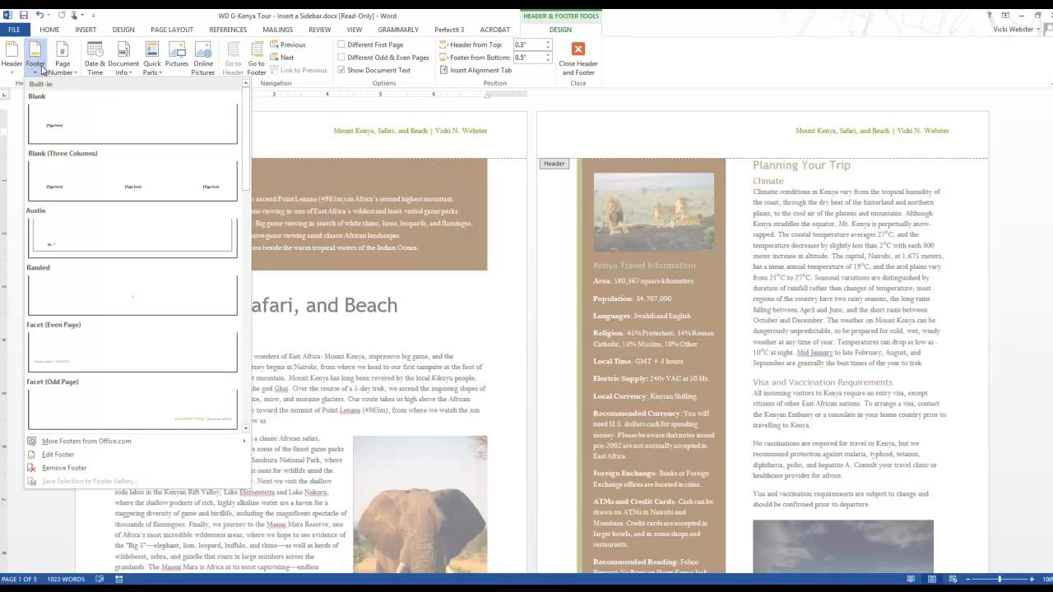
scroll(76, 257, down, 3)
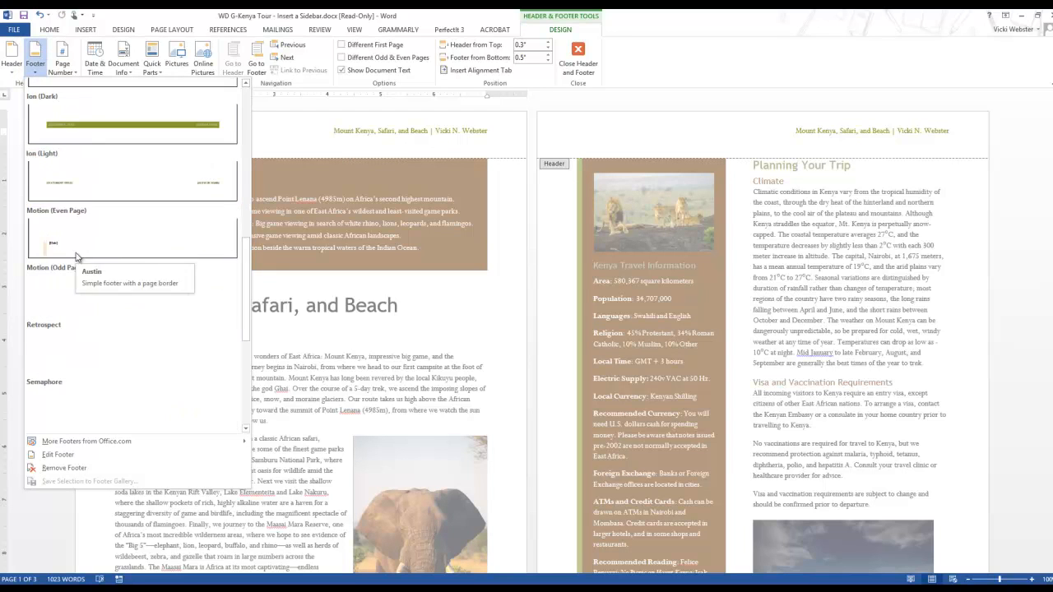
click(91, 339)
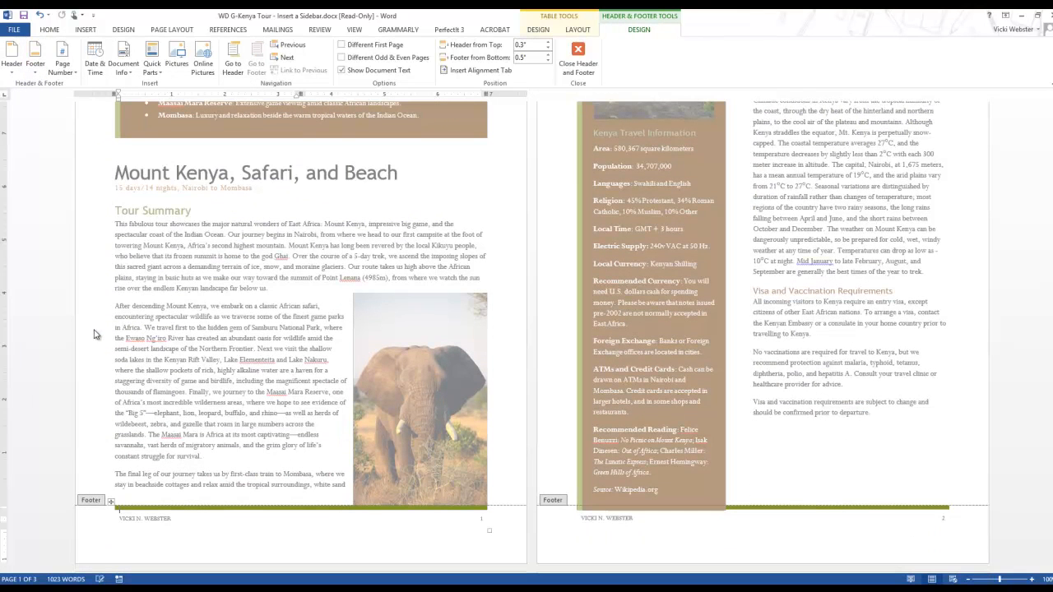
Set the footer's distance from the page bottom to 0.1".
click(161, 520)
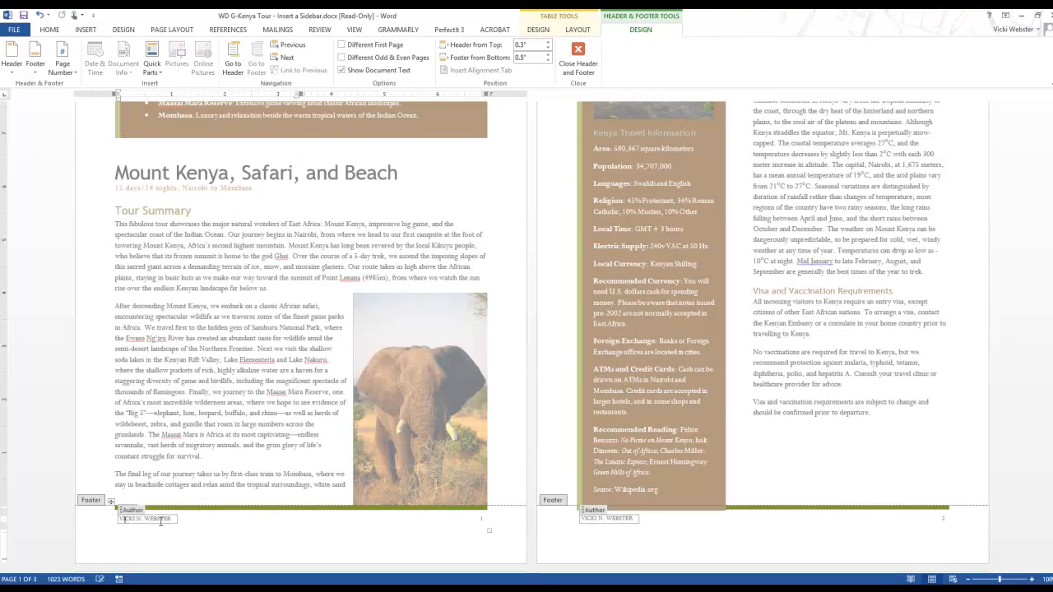
click(124, 510)
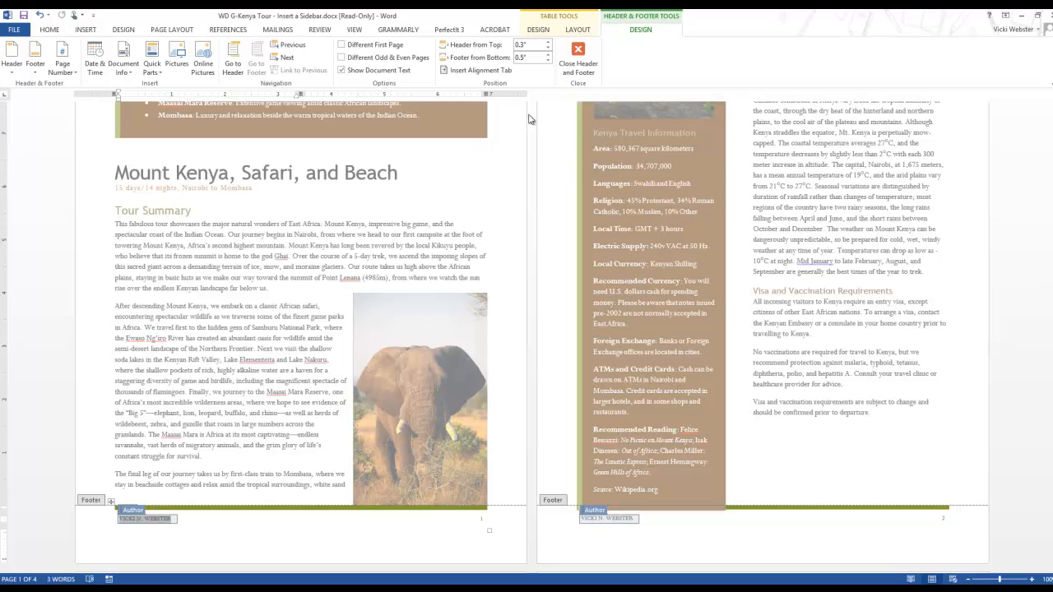
click(548, 60)
click(547, 60)
click(548, 61)
click(548, 61)
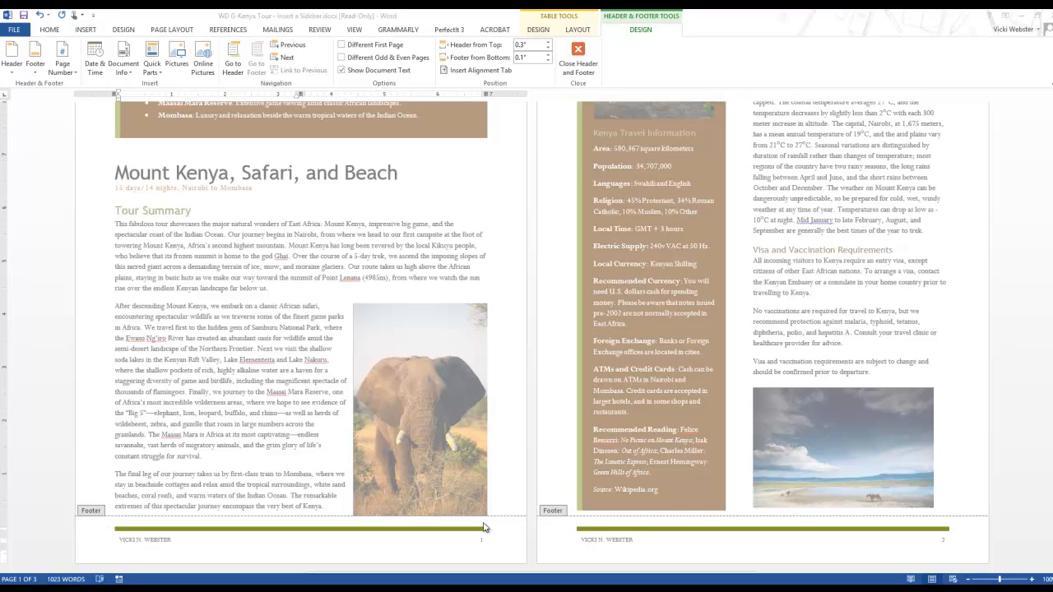
Select the footer table cell holding the author field and delete its contents.
click(123, 539)
click(123, 530)
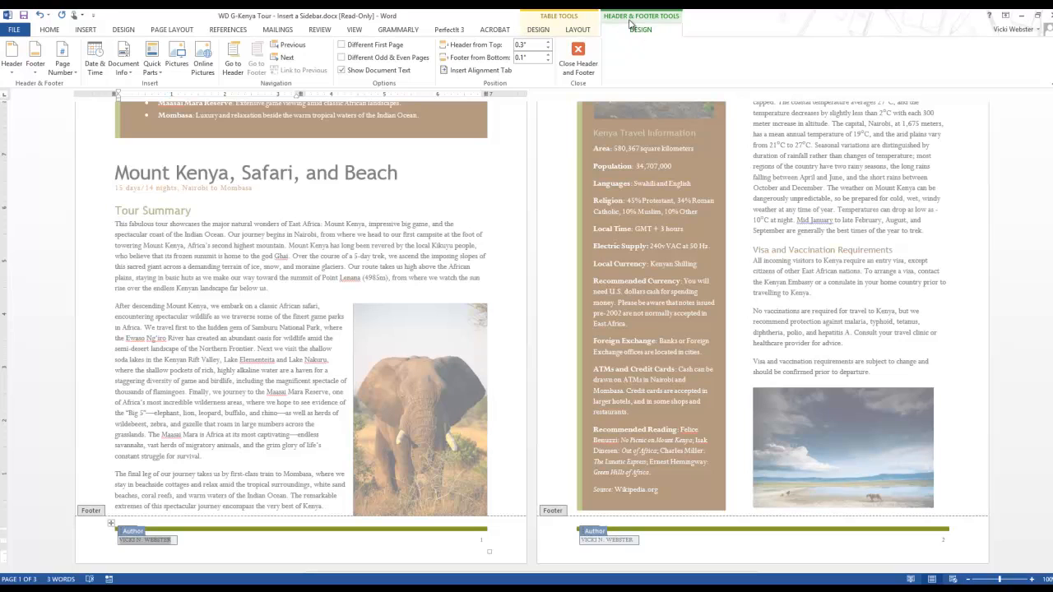
click(587, 31)
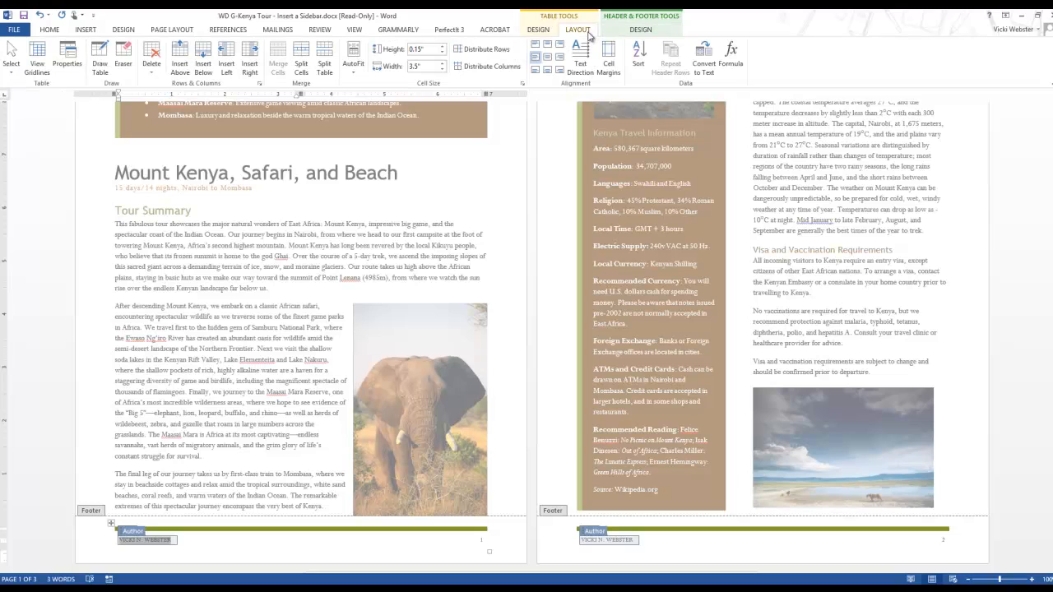
click(17, 53)
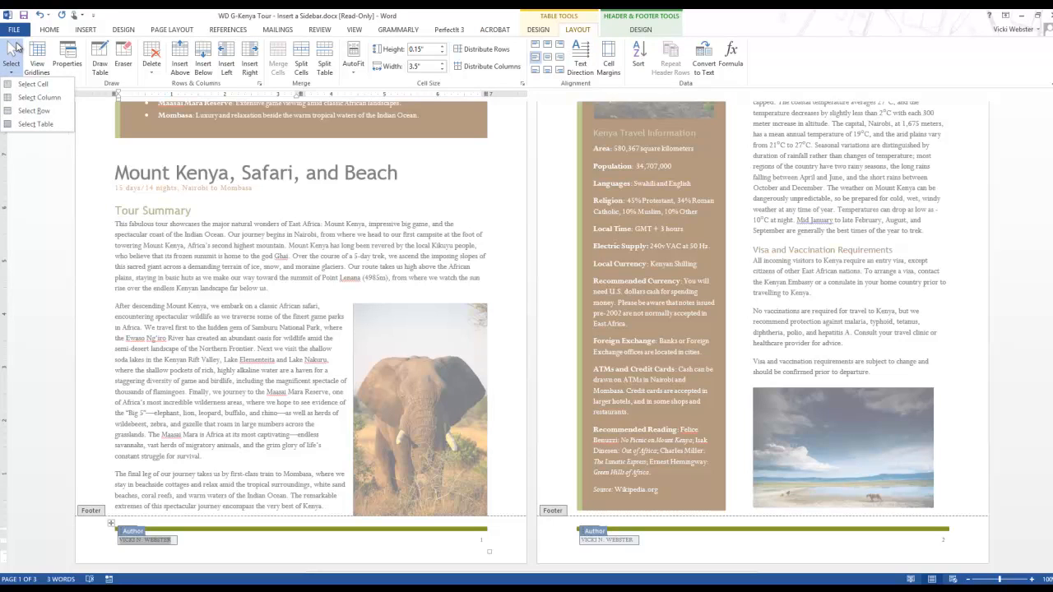
click(25, 84)
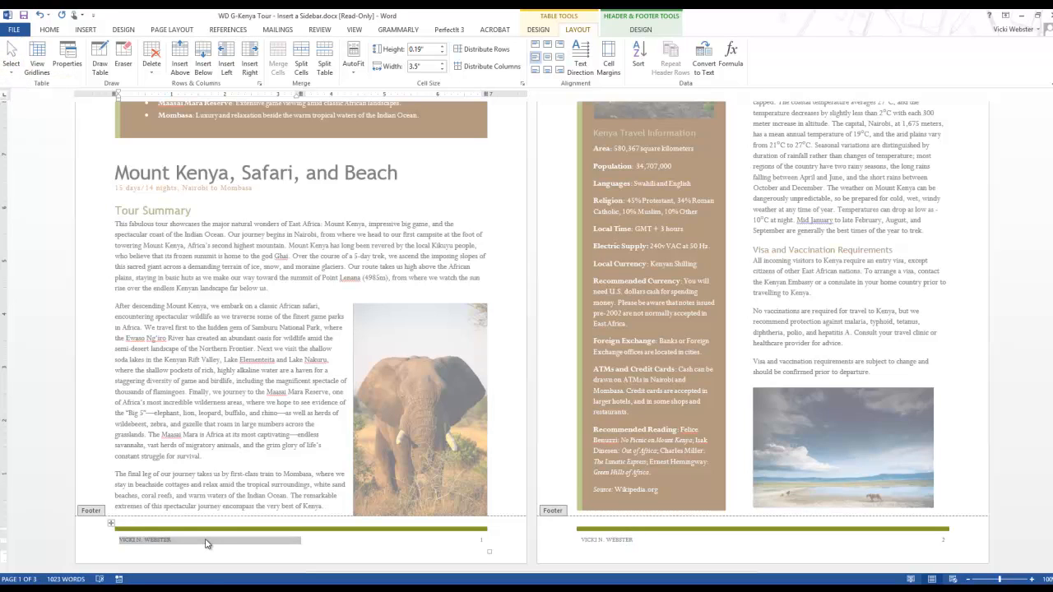
key(Delete)
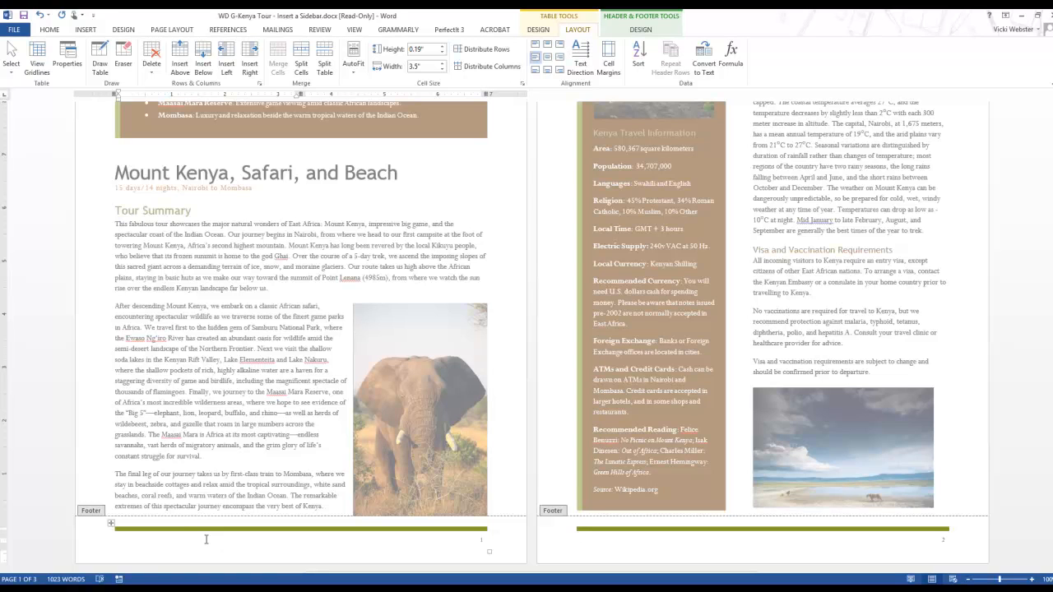
Insert the Company document property into the emptied footer cell.
click(641, 31)
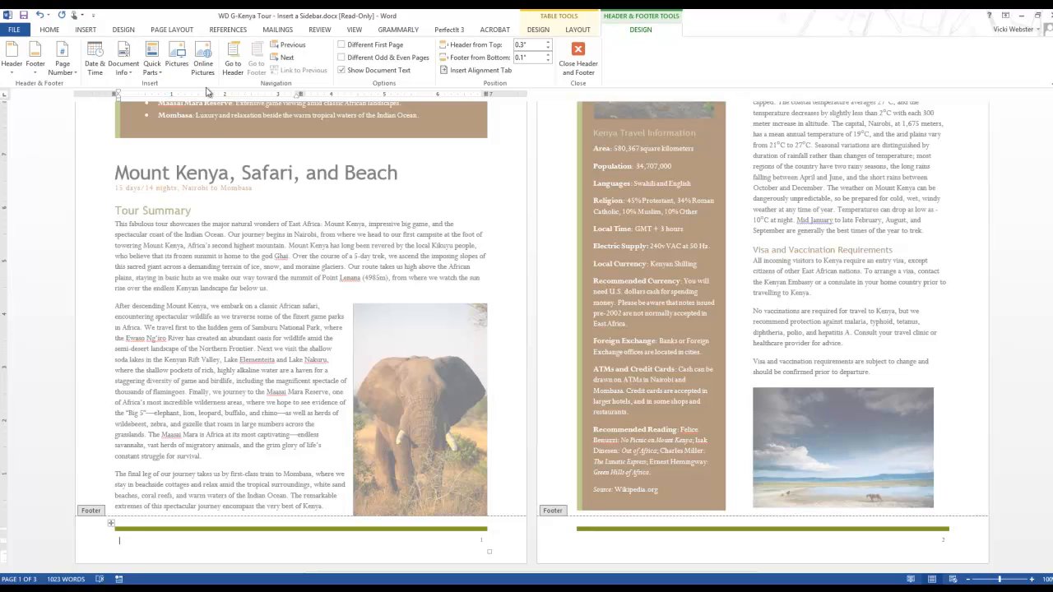
click(160, 74)
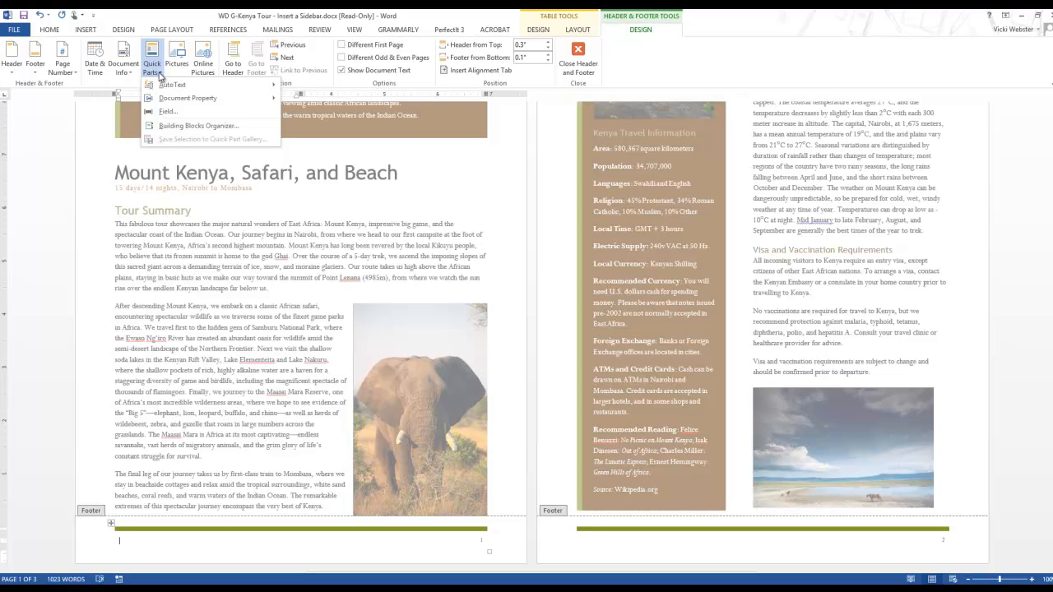
mouse_move(165, 103)
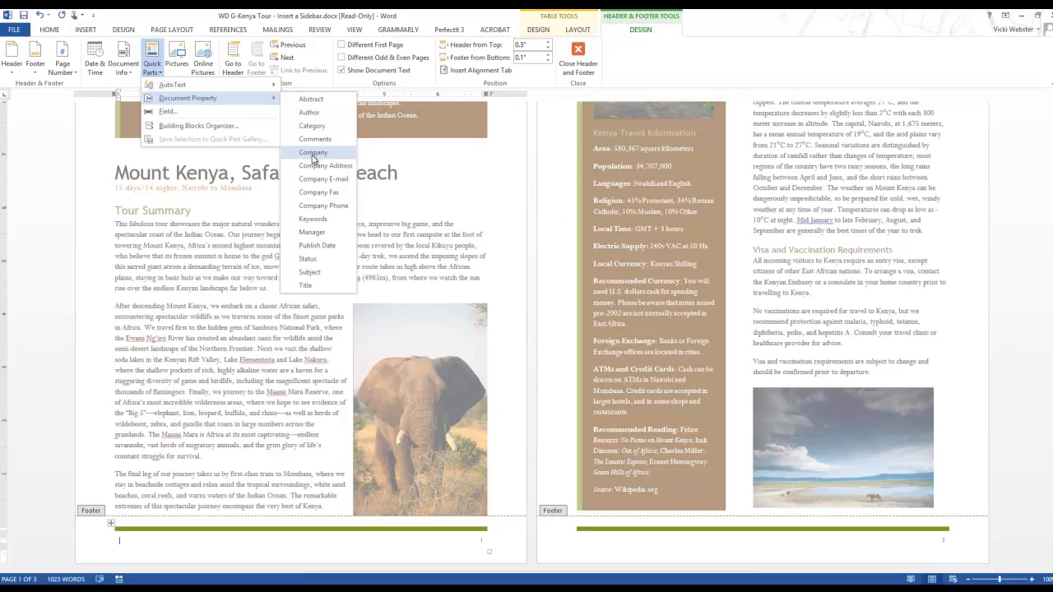
click(312, 153)
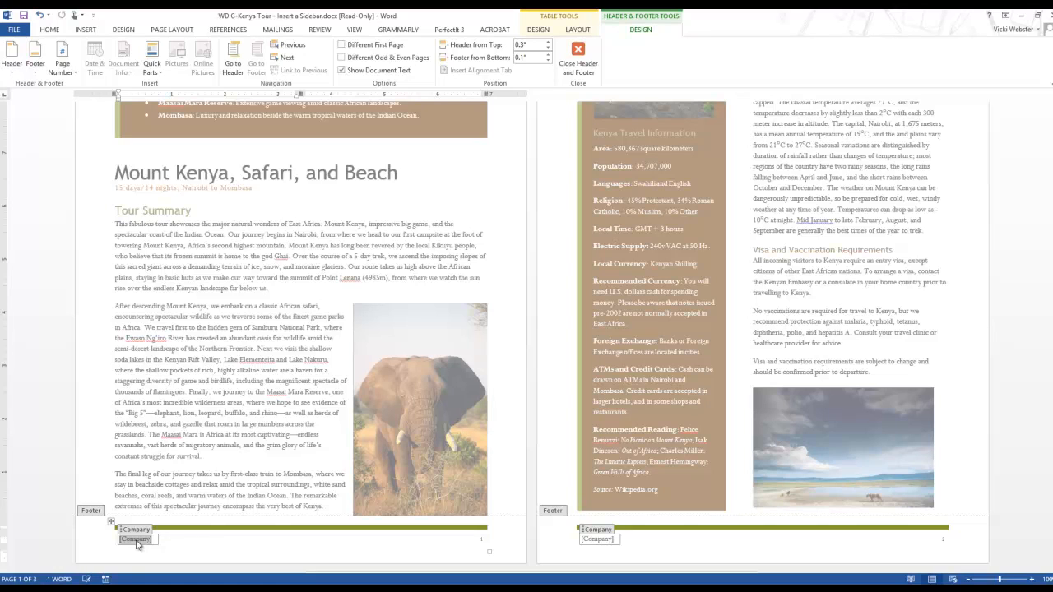
Fill the footer's Company field with QUEST SPECIALITY TRAVEL.
text(QUEST)
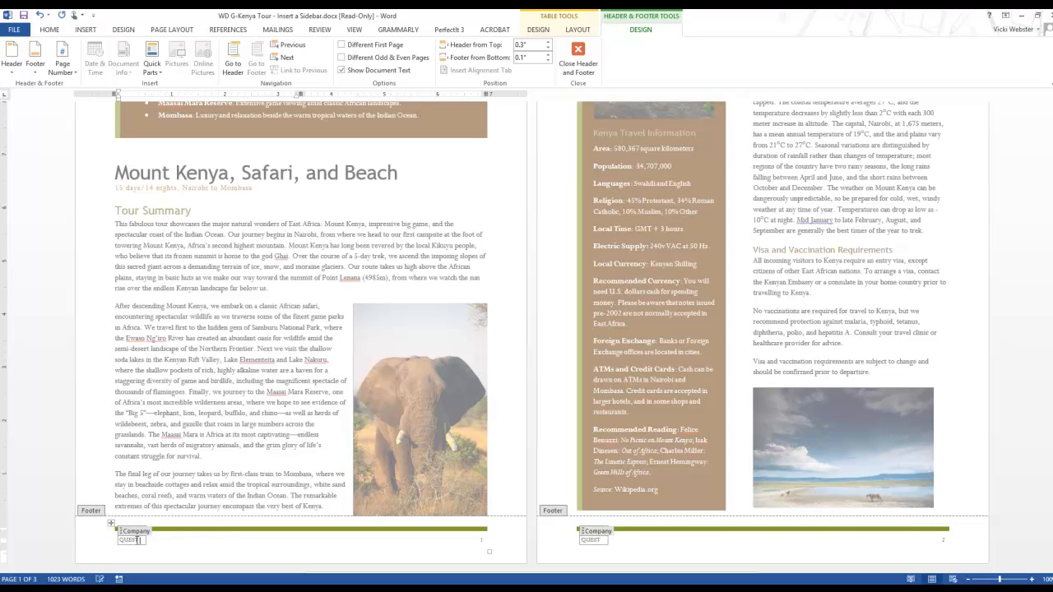
text( SPECIALITY TRAVEL)
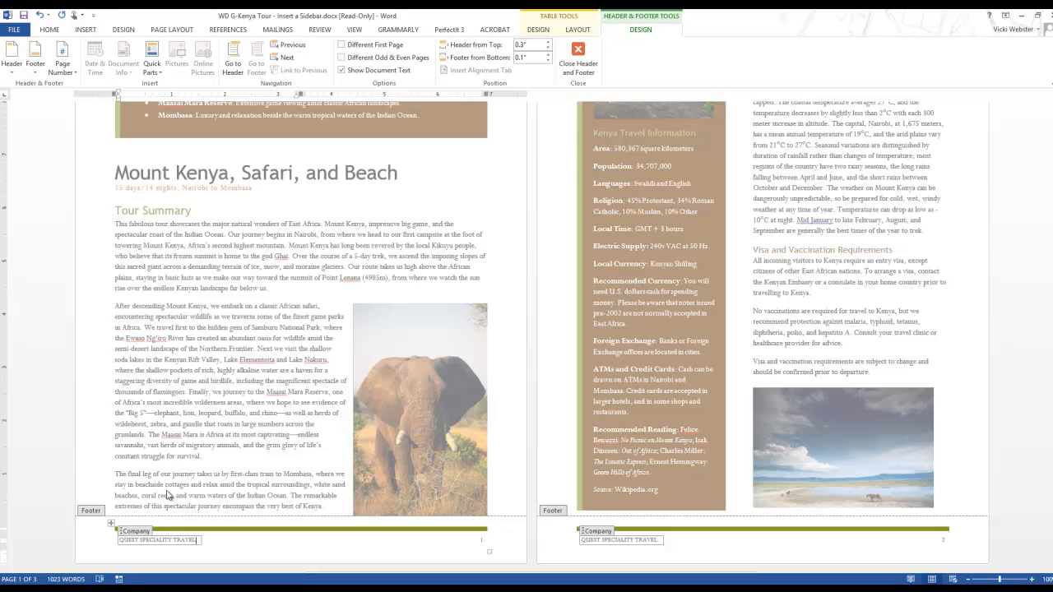
Select the whole footer table and change its text to the green font color.
click(111, 526)
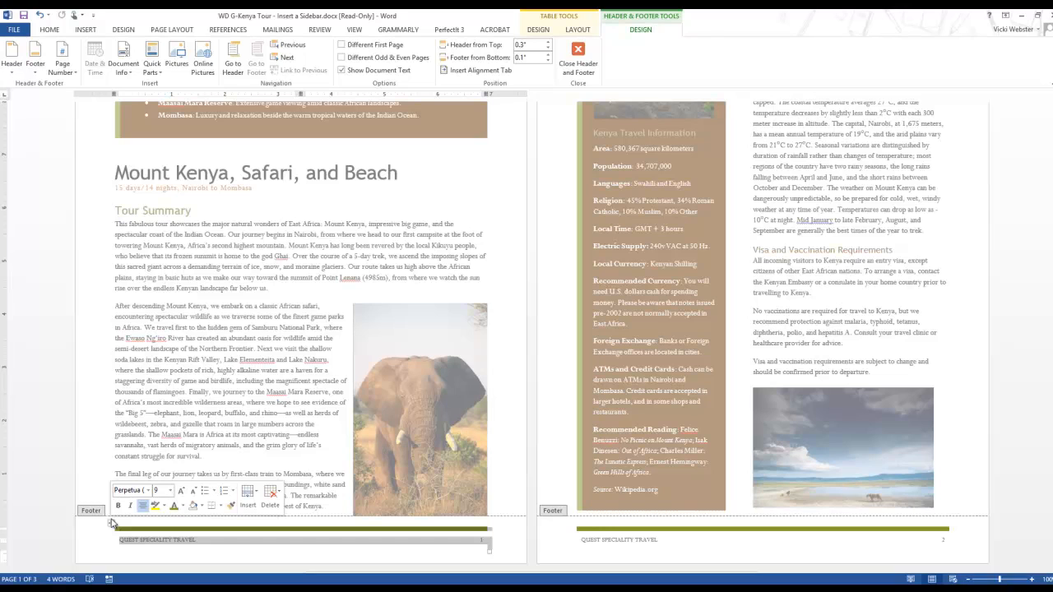
click(174, 507)
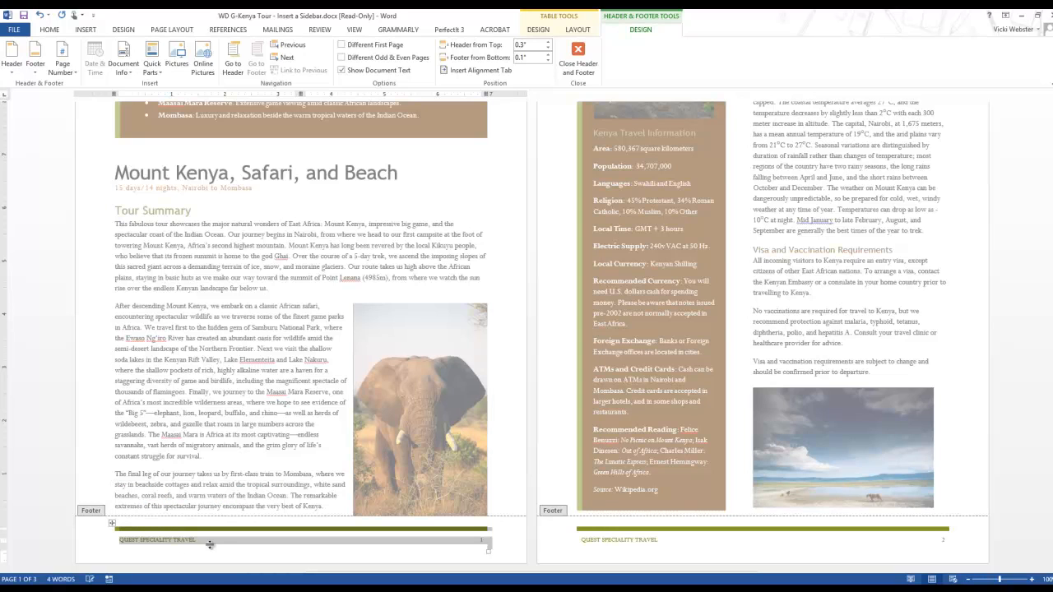
click(210, 540)
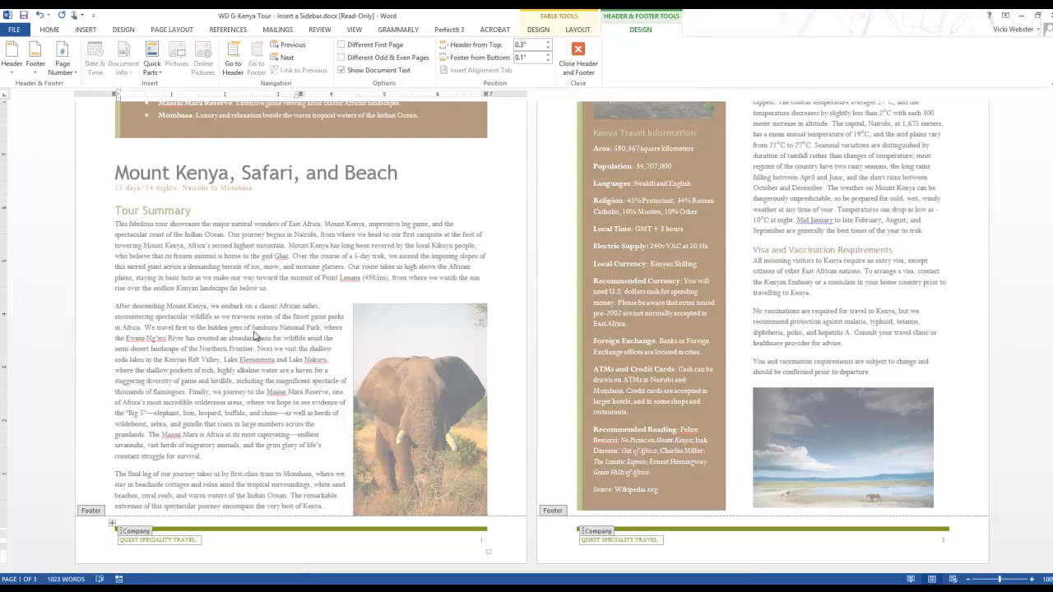
Close the footer area and review the headers and footers across the document's pages.
double_click(253, 336)
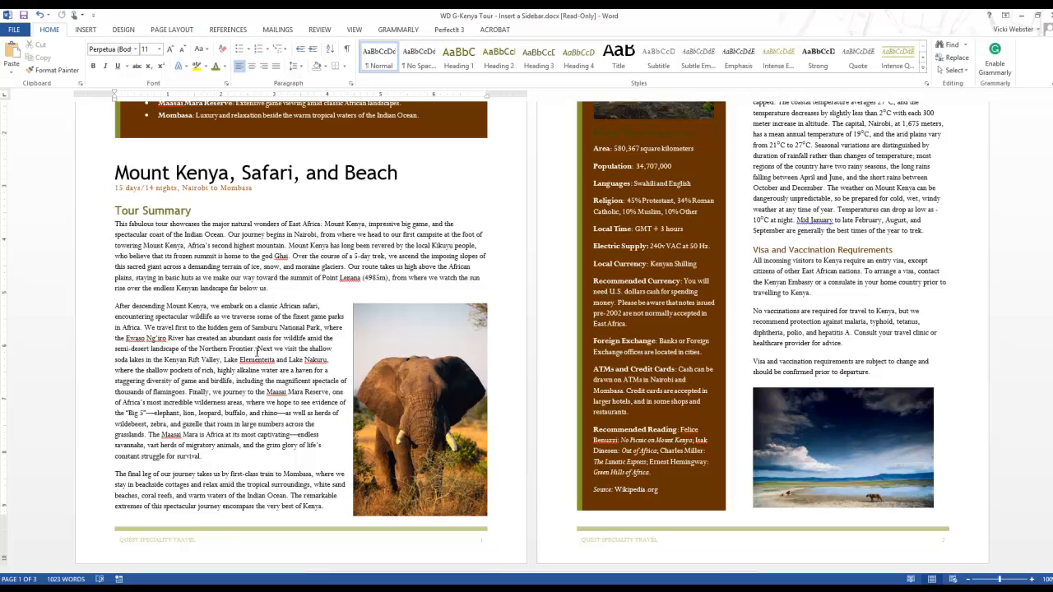
scroll(257, 349, up, 3)
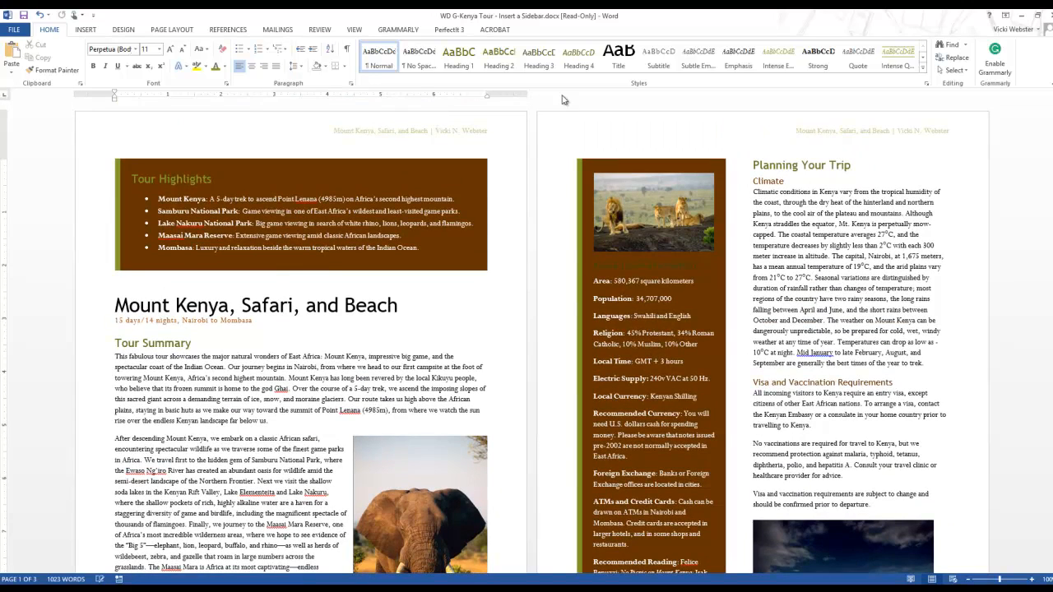
scroll(838, 411, down, 5)
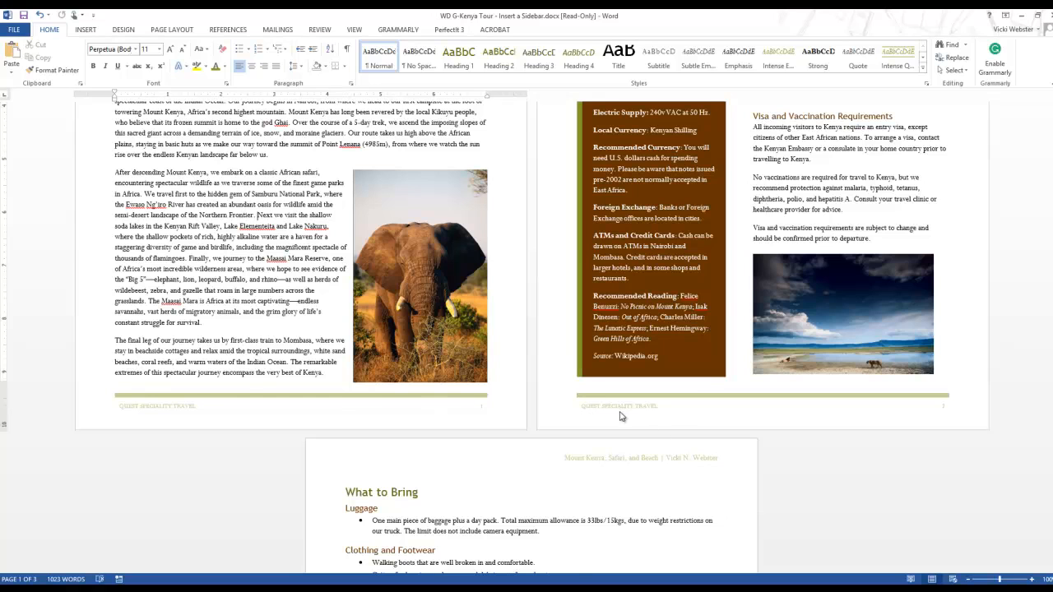
scroll(445, 499, down, 3)
scroll(445, 499, down, 7)
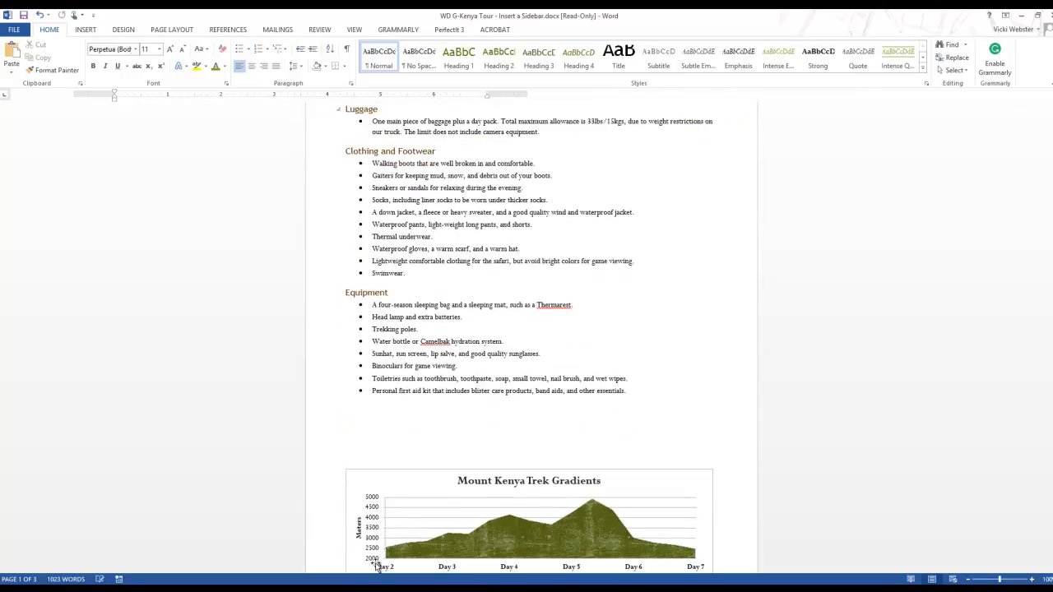
scroll(395, 510, up, 18)
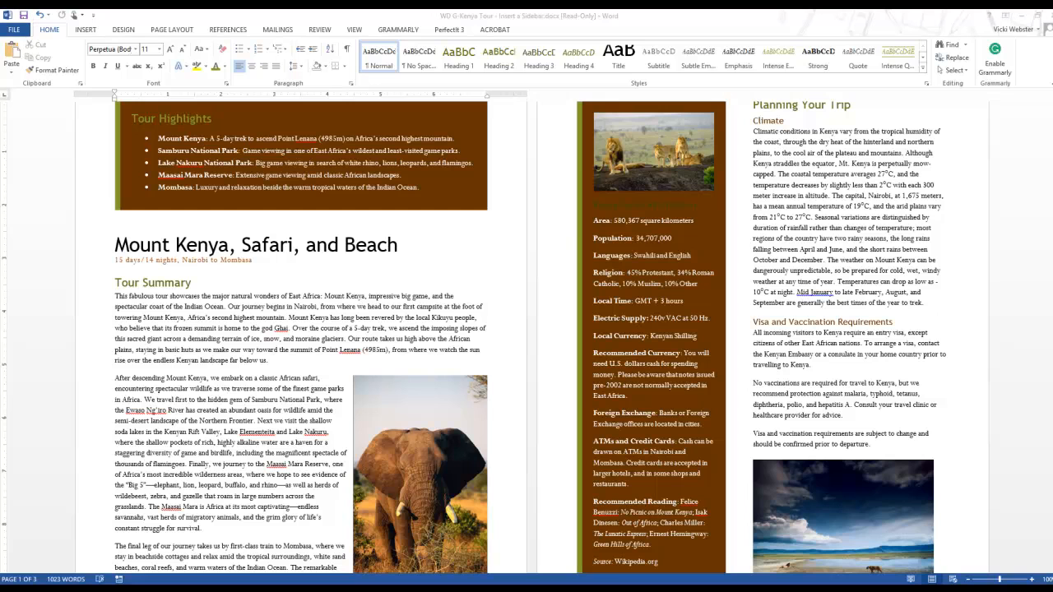
Save a copy of the document in the Word Unit G folder as WD G-Kenya Tour - Insert Quick Parts.docx.
click(24, 17)
click(23, 17)
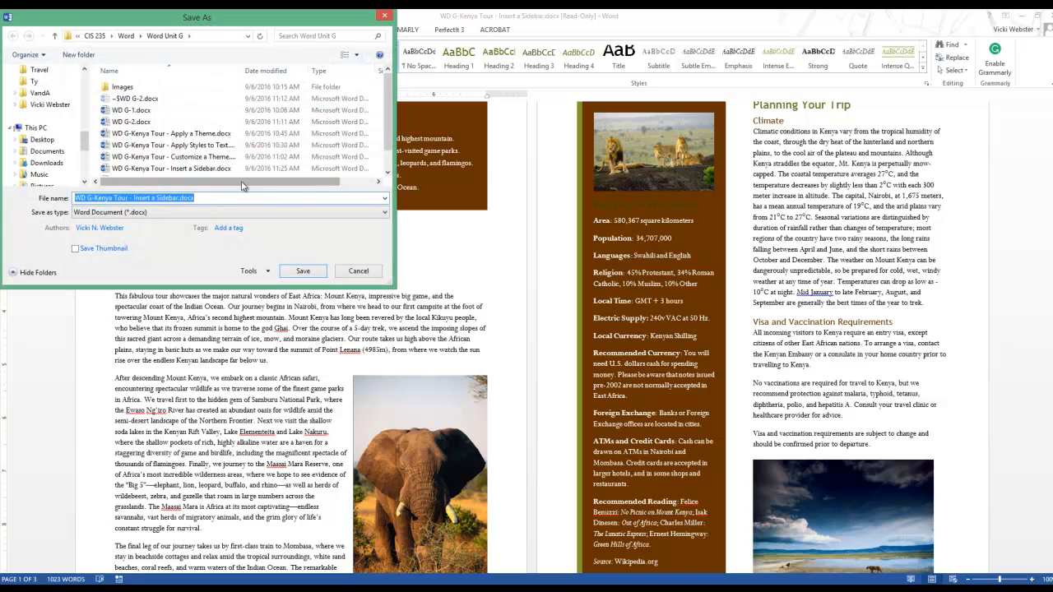
click(131, 197)
drag(134, 197, 518, 195)
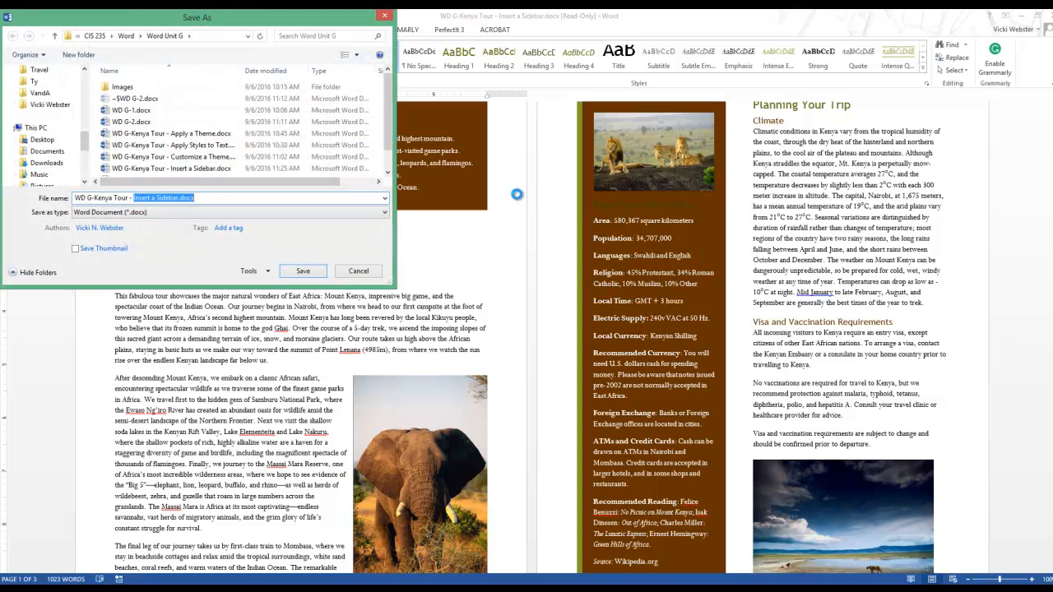
key(Delete)
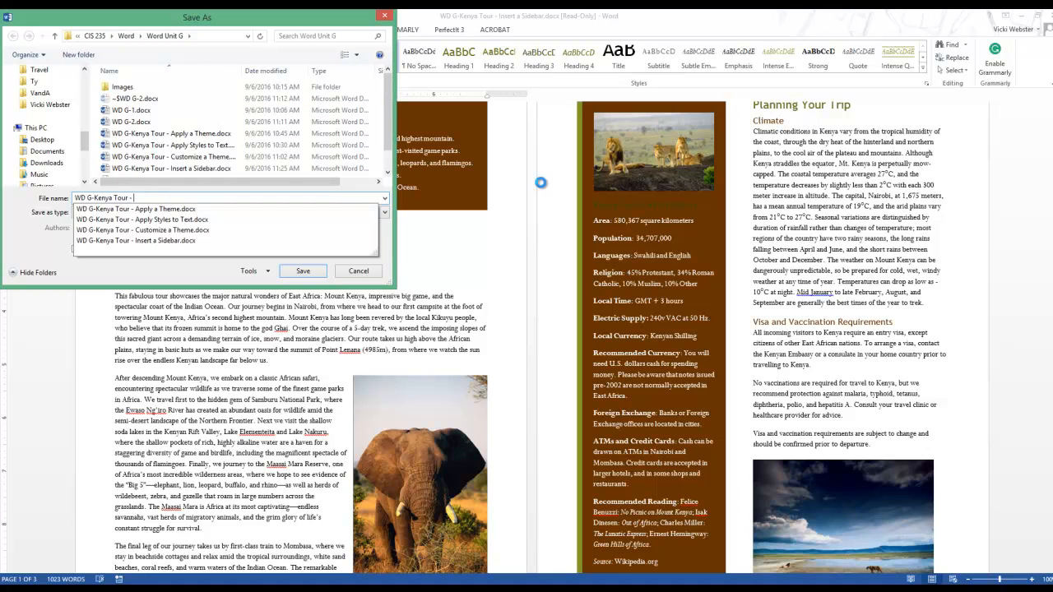
text(Insert Q)
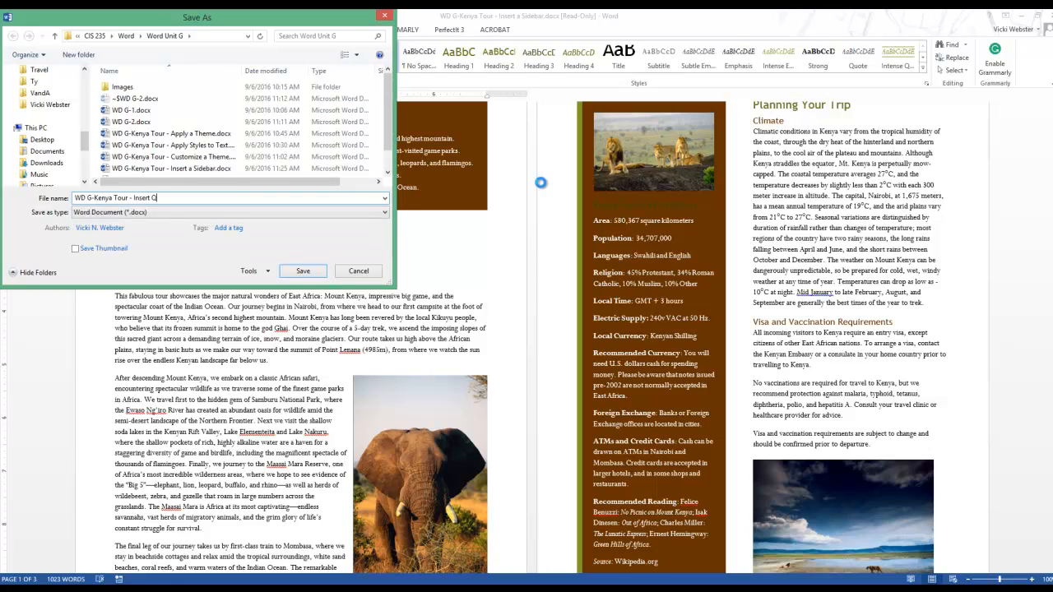
text(uick Parts.docx)
key(Return)
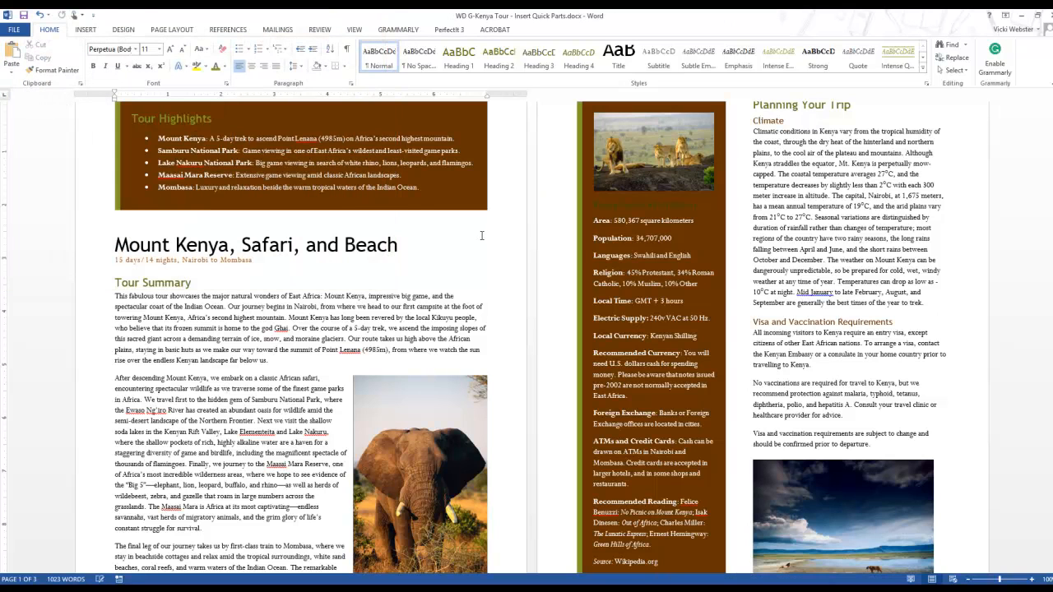